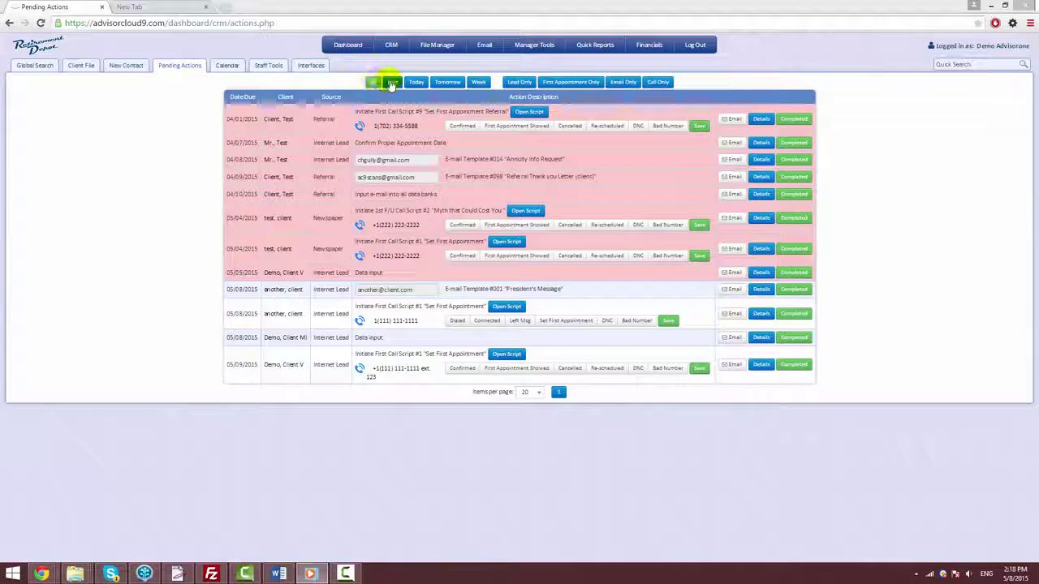
Step: View the pending actions by due date, filtering for Past, Today, Tomorrow and Week in turn
{"action": "left_click", "coordinate": [390, 84]}
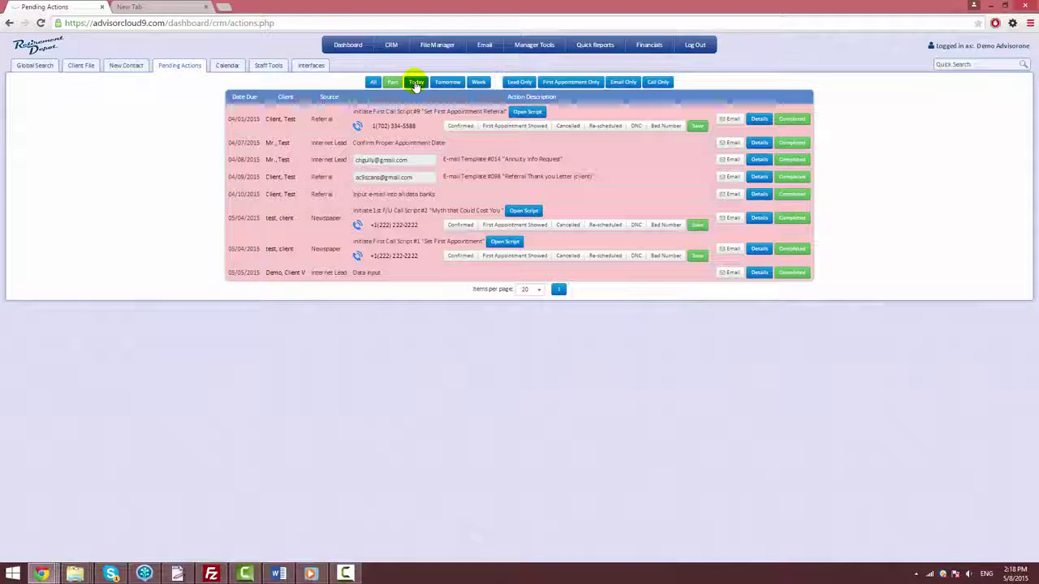
{"action": "left_click", "coordinate": [416, 83]}
{"action": "left_click", "coordinate": [444, 83]}
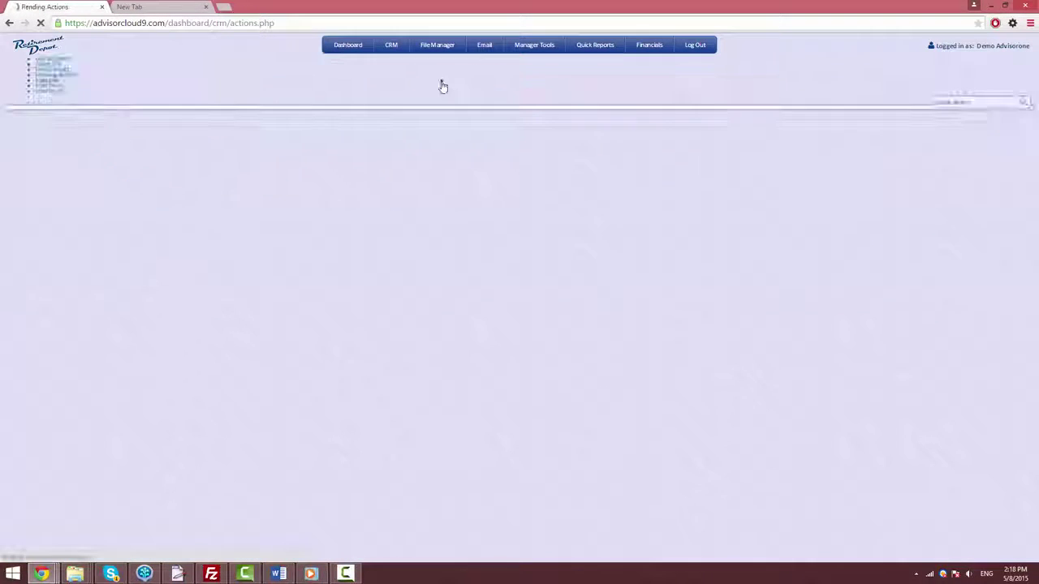
{"action": "left_click", "coordinate": [477, 82]}
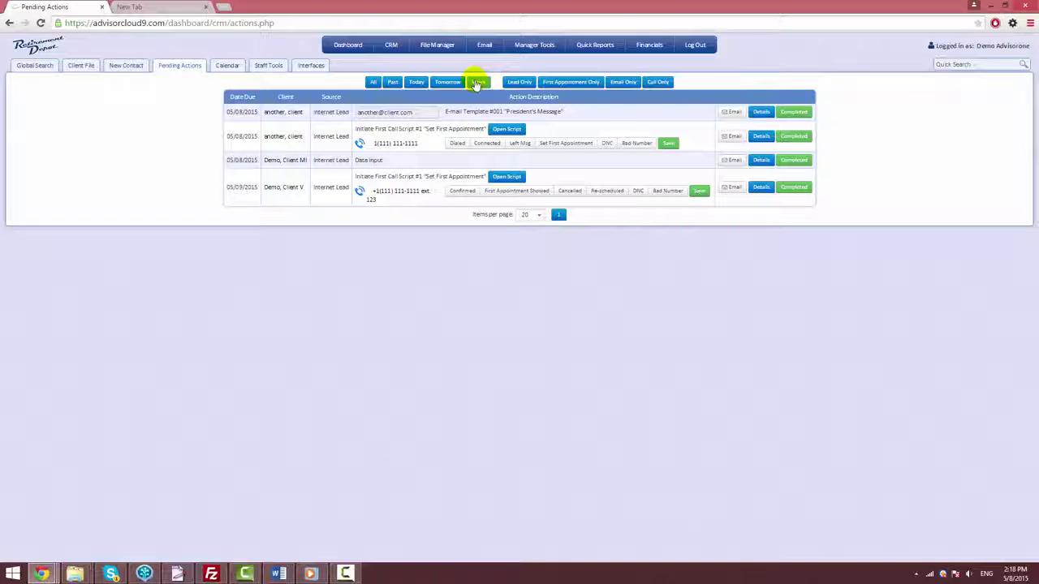
Step: Filter the pending actions by Lead Only, First Appointment Only, Email Only and Call Only in turn, and show all of them again
{"action": "left_click", "coordinate": [513, 85]}
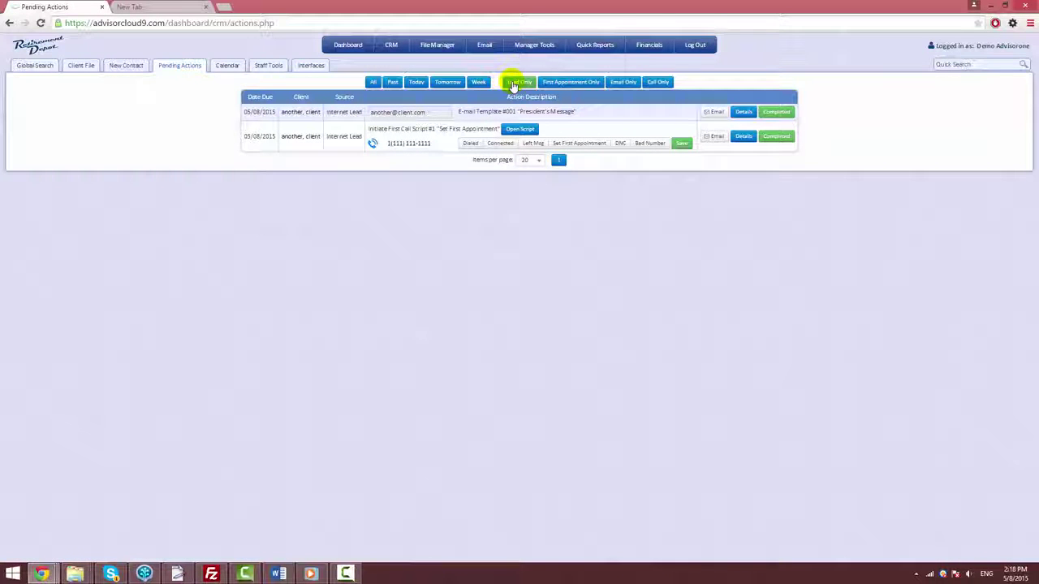
{"action": "left_click", "coordinate": [556, 84]}
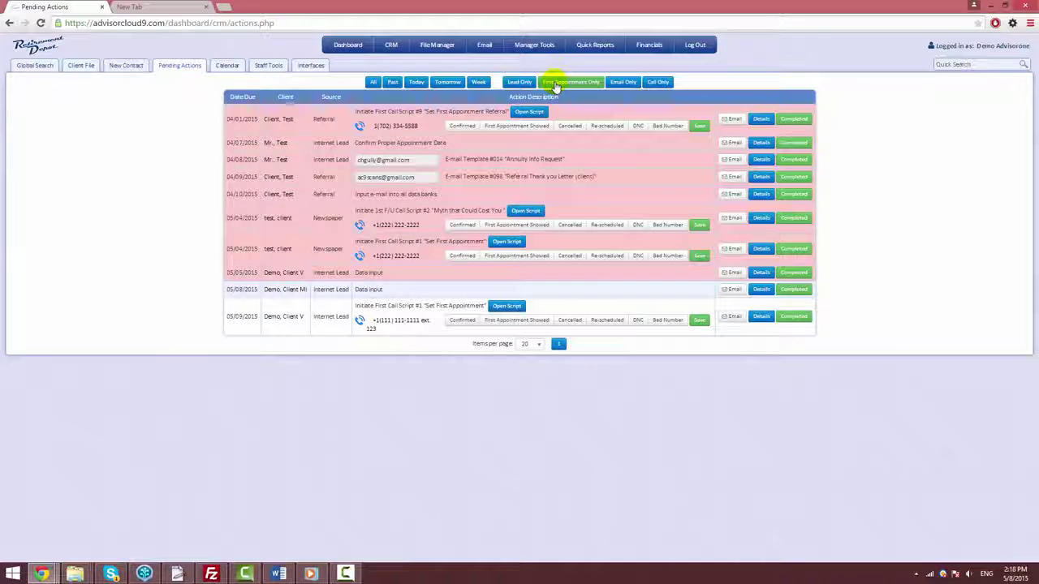
{"action": "left_click", "coordinate": [617, 84]}
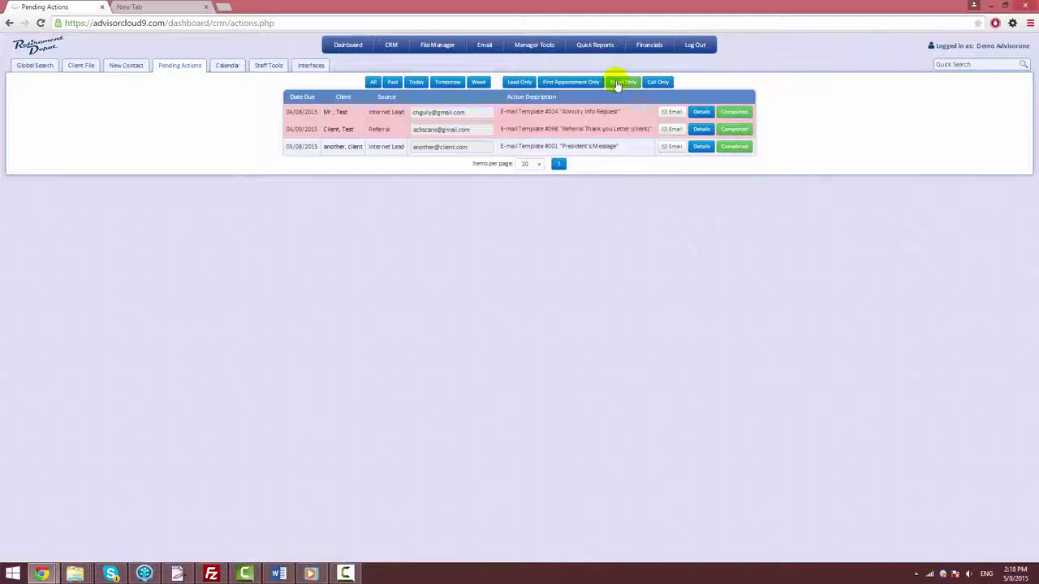
{"action": "left_click", "coordinate": [652, 84]}
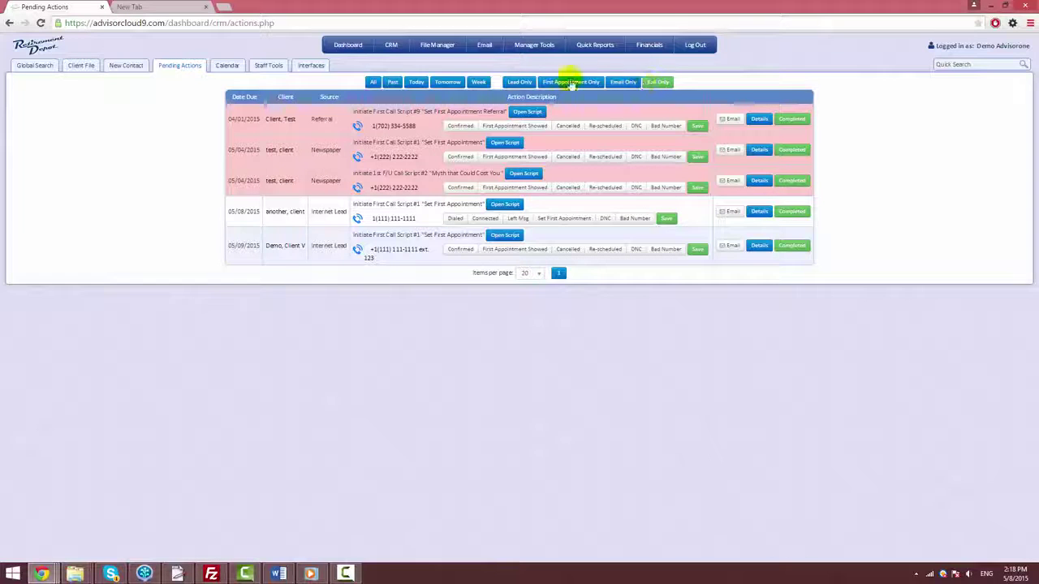
{"action": "left_click", "coordinate": [375, 83]}
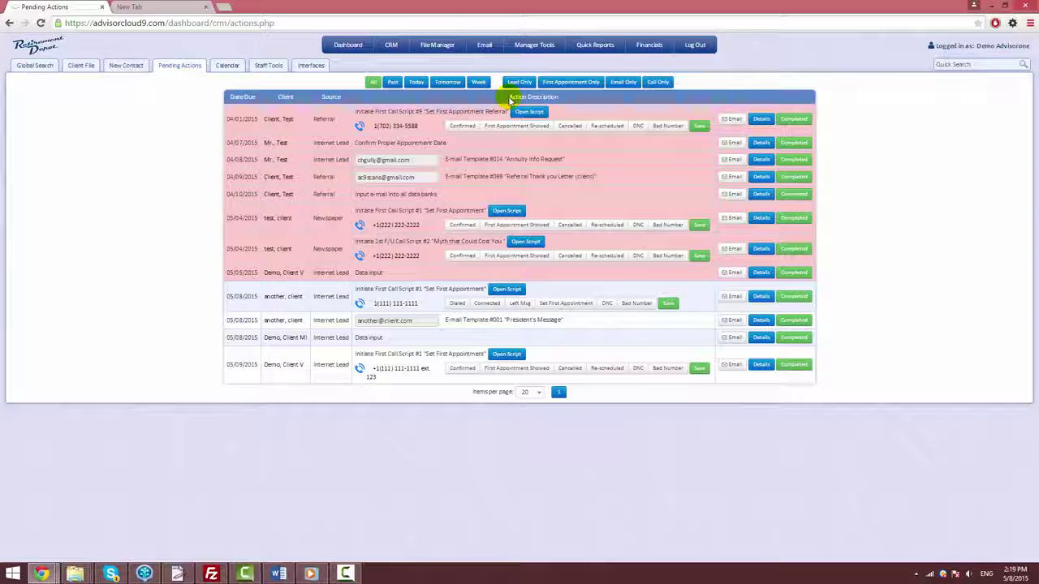
Step: View the client file behind the 04/01/2015 referral call action and return to the pending actions list
{"action": "left_click", "coordinate": [279, 120]}
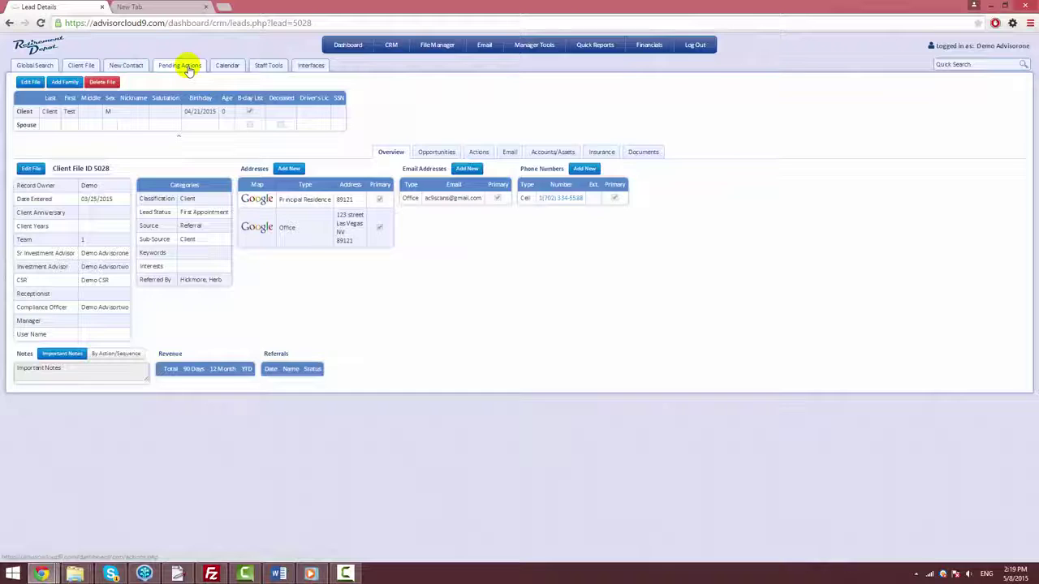
{"action": "left_click", "coordinate": [189, 69]}
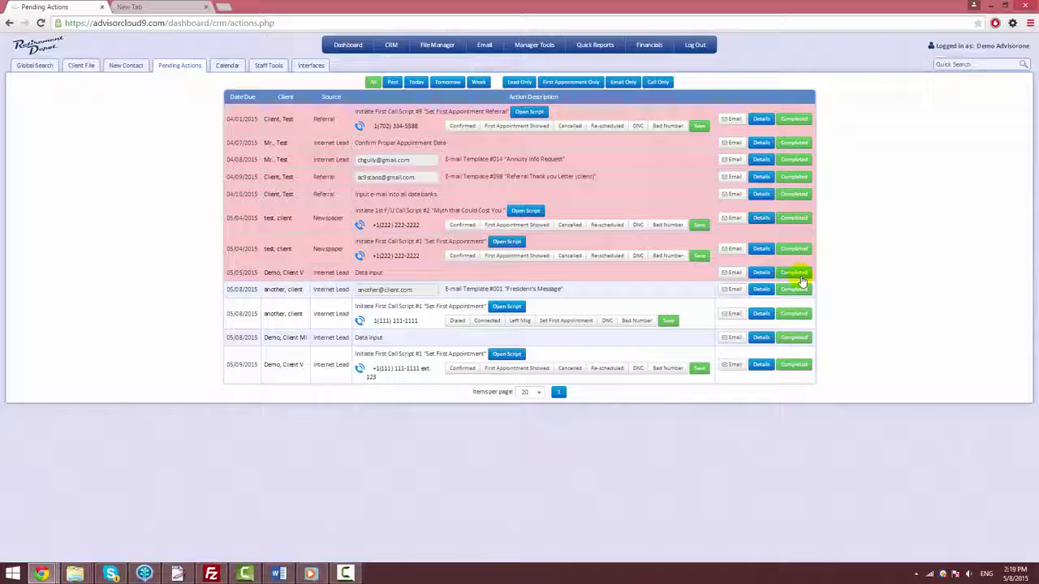
Step: Load template #002 (Financial Myth) into an email for the 05/05/2015 Data input client, and return to the pending actions without sending
{"action": "left_click", "coordinate": [733, 273]}
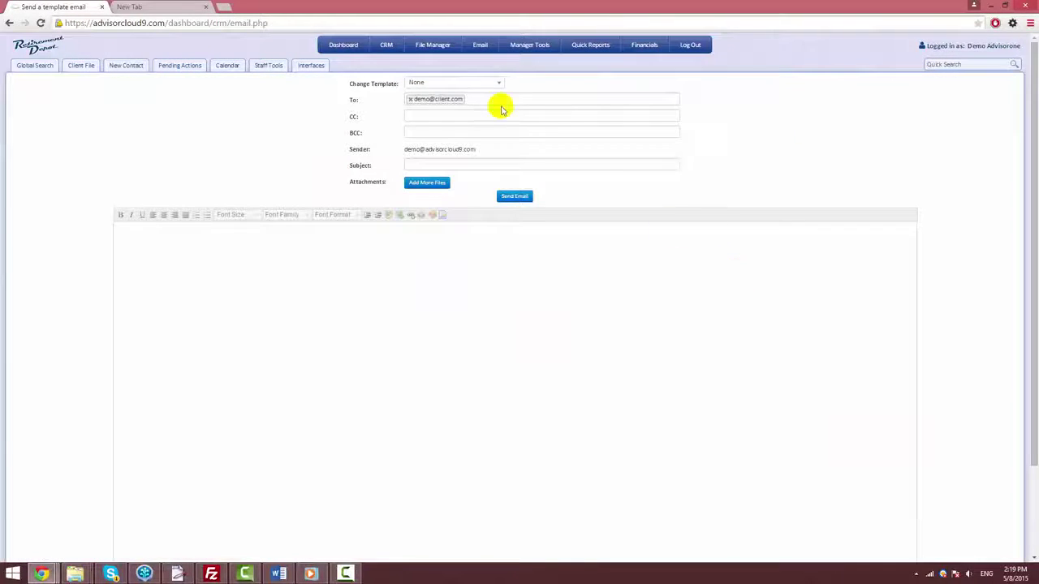
{"action": "left_click", "coordinate": [483, 84]}
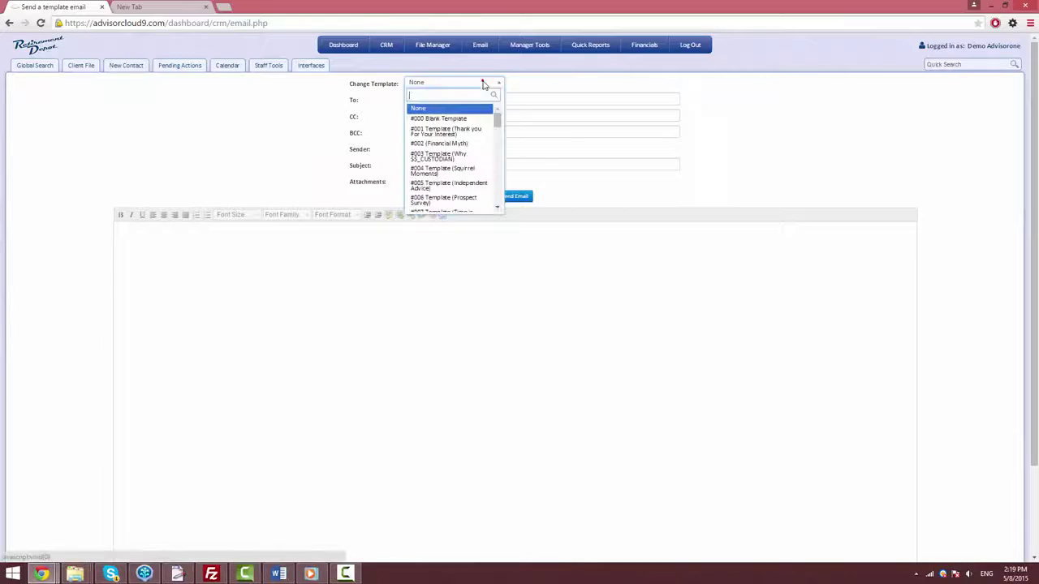
{"action": "left_click", "coordinate": [459, 145]}
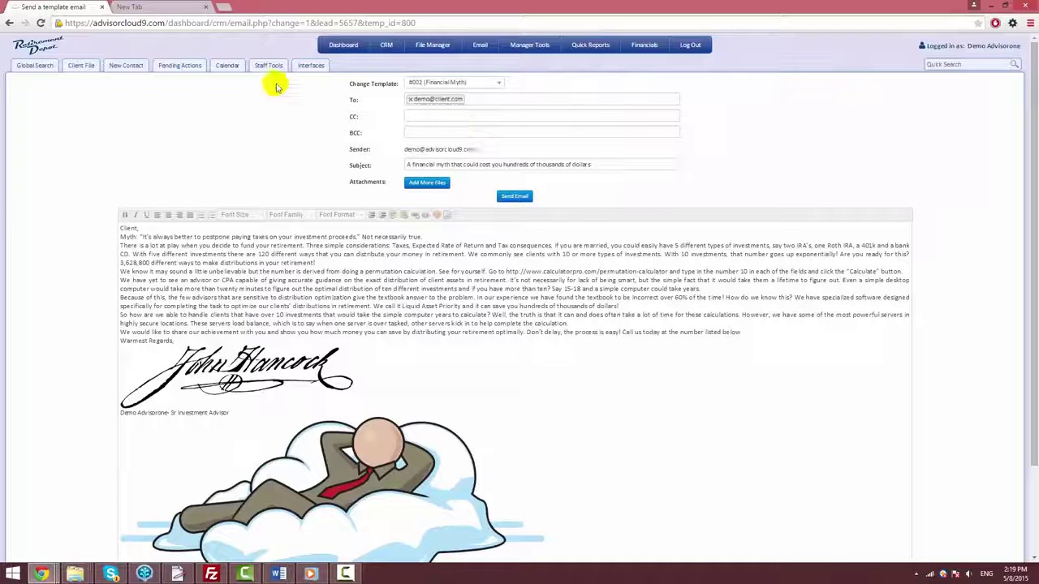
{"action": "left_click", "coordinate": [185, 67]}
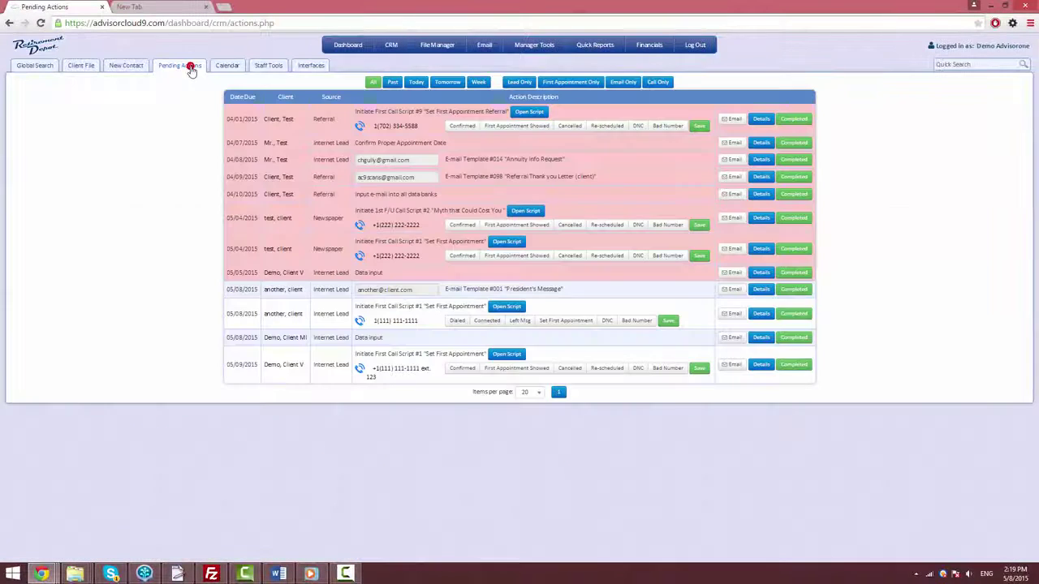
Step: Open the details of the 05/05/2015 Data input action and examine its notes, due date and assignee options
{"action": "left_click", "coordinate": [759, 272]}
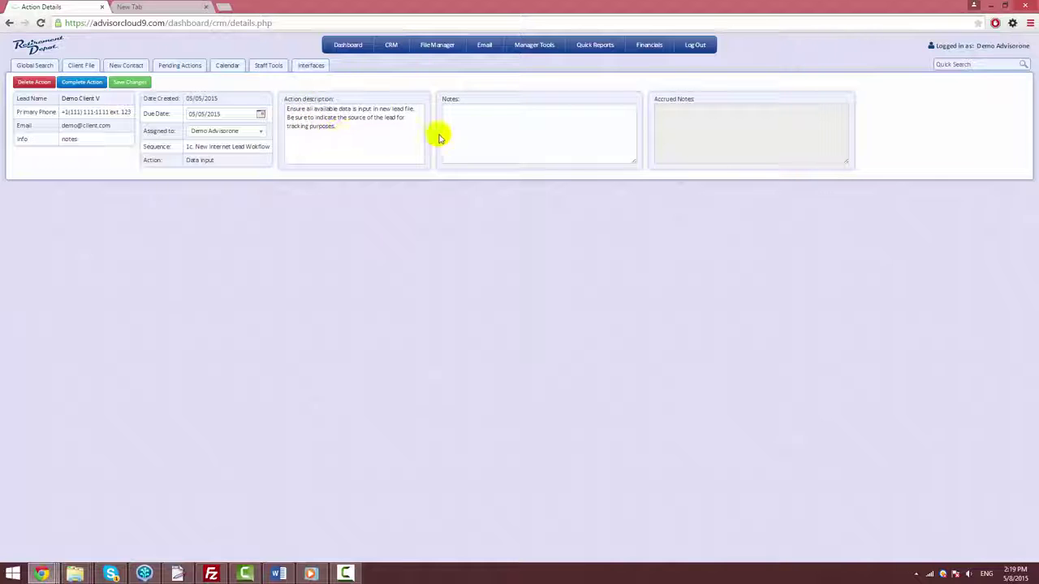
{"action": "left_click", "coordinate": [481, 133]}
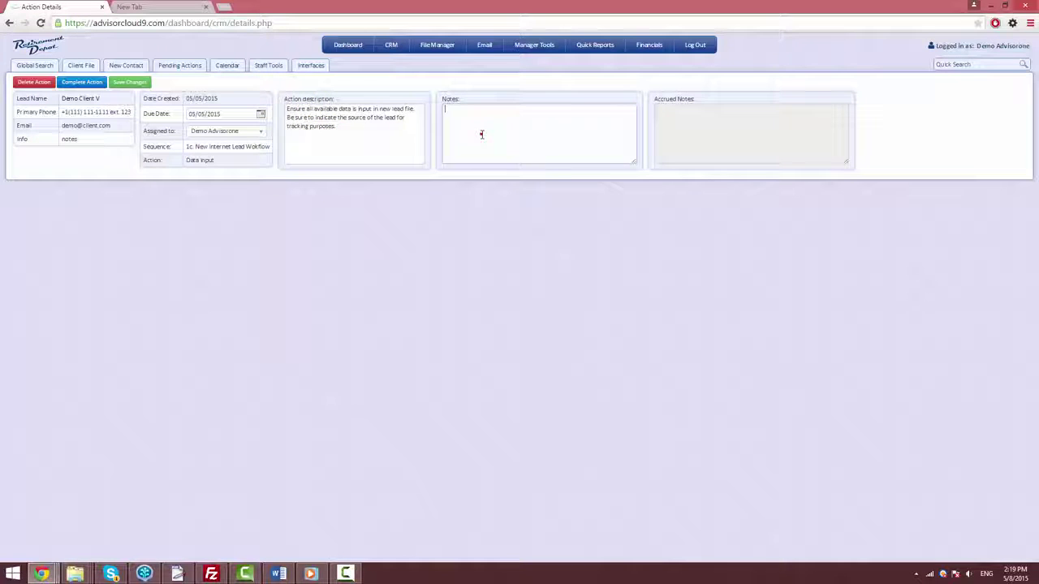
{"action": "left_click", "coordinate": [260, 114]}
{"action": "left_click", "coordinate": [258, 113]}
{"action": "left_click", "coordinate": [262, 132]}
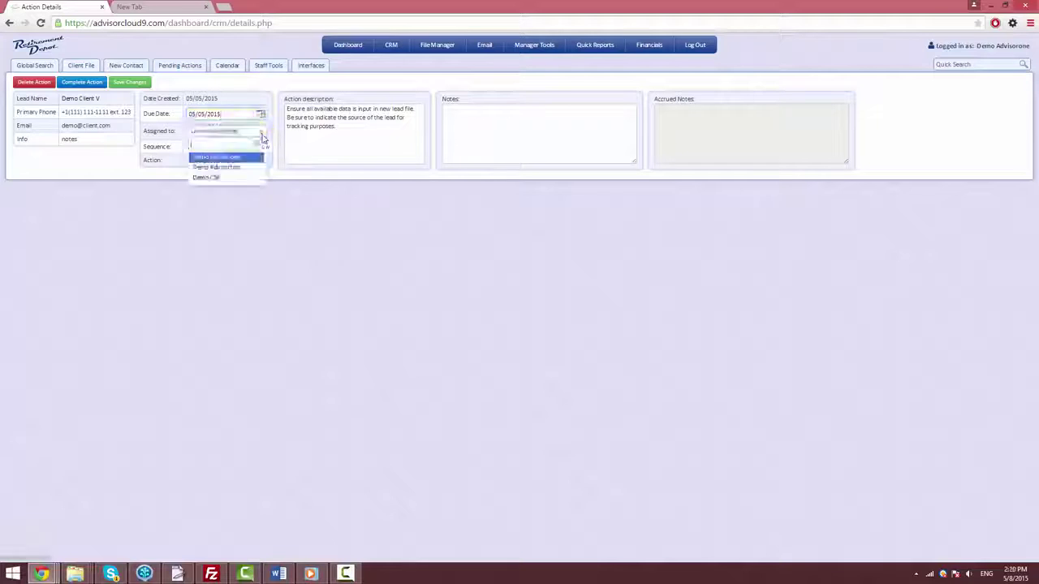
{"action": "left_click", "coordinate": [262, 133]}
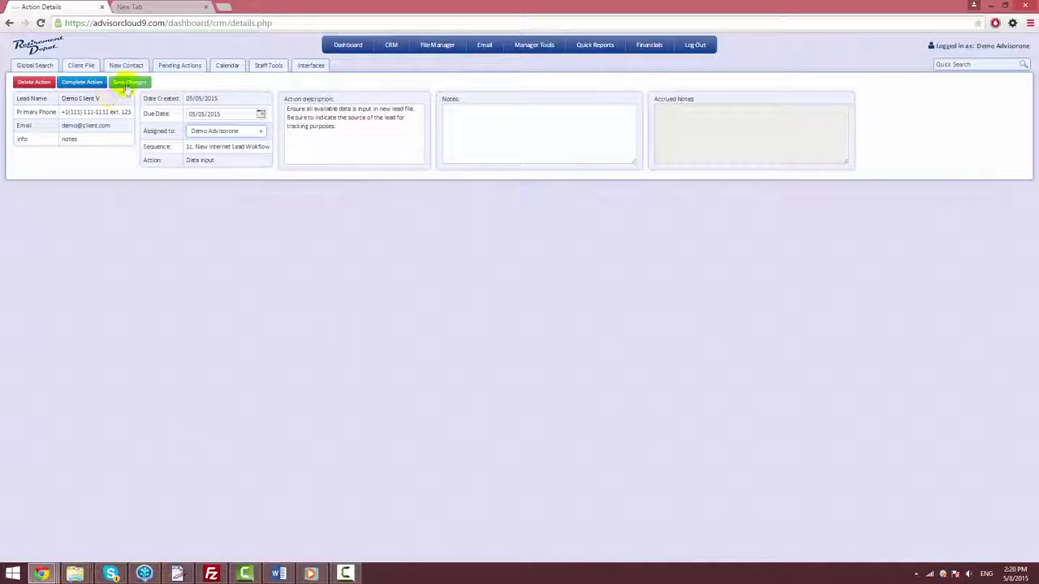
Step: Complete the Data input action with 15 minutes as the time spent
{"action": "left_click", "coordinate": [81, 85]}
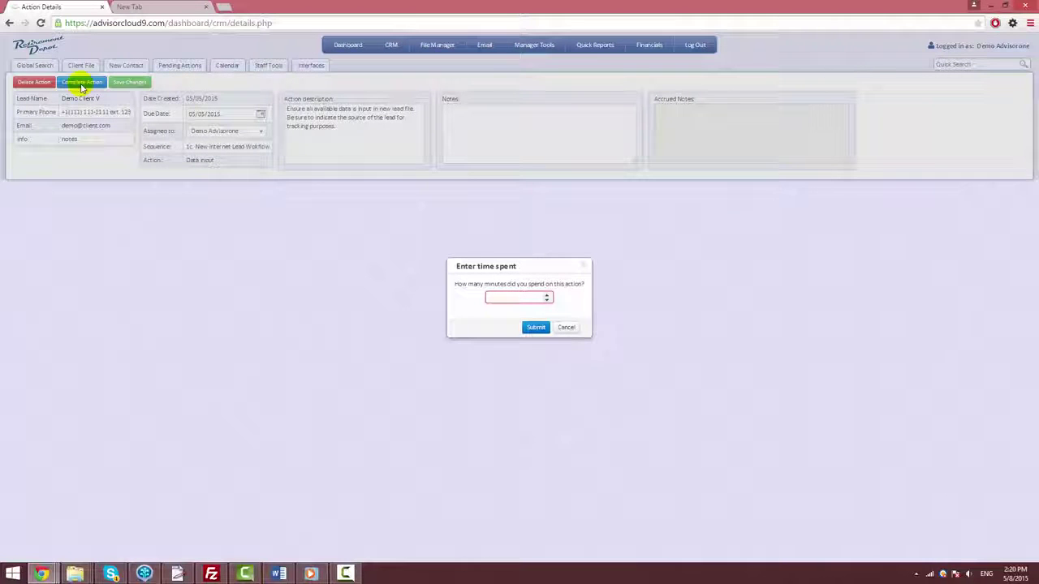
{"action": "type", "text": "15"}
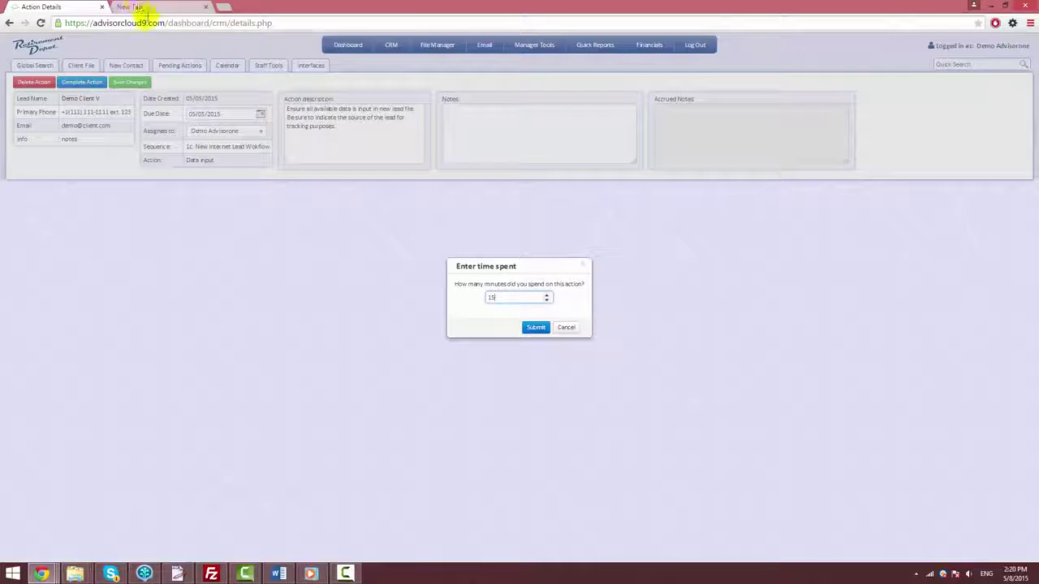
{"action": "left_click", "coordinate": [534, 327]}
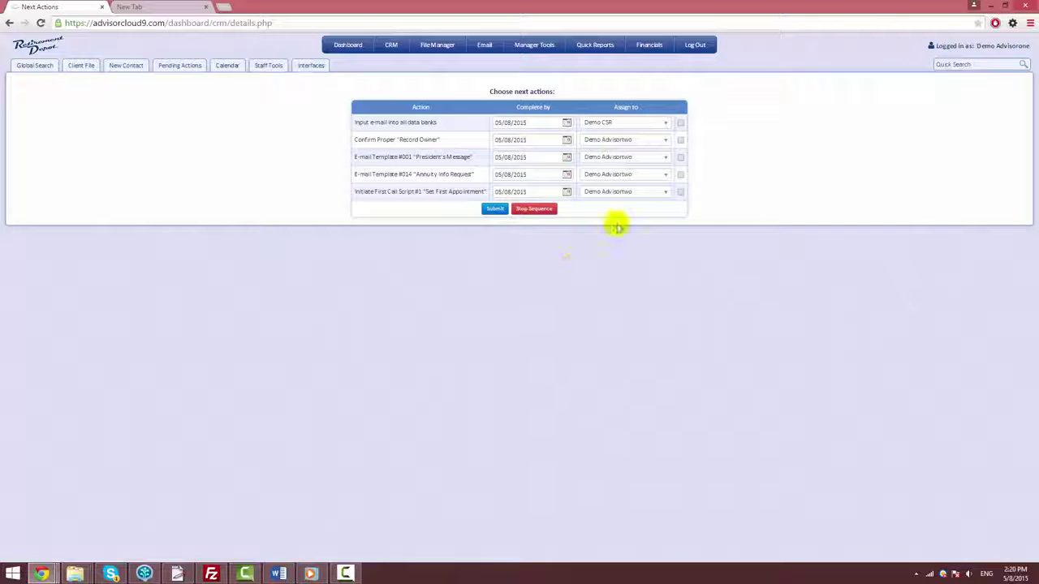
Step: Assign the next action Initiate First Call Script #1 "Set First Appointment" to the logged-in advisor, select it and submit
{"action": "left_click", "coordinate": [661, 192]}
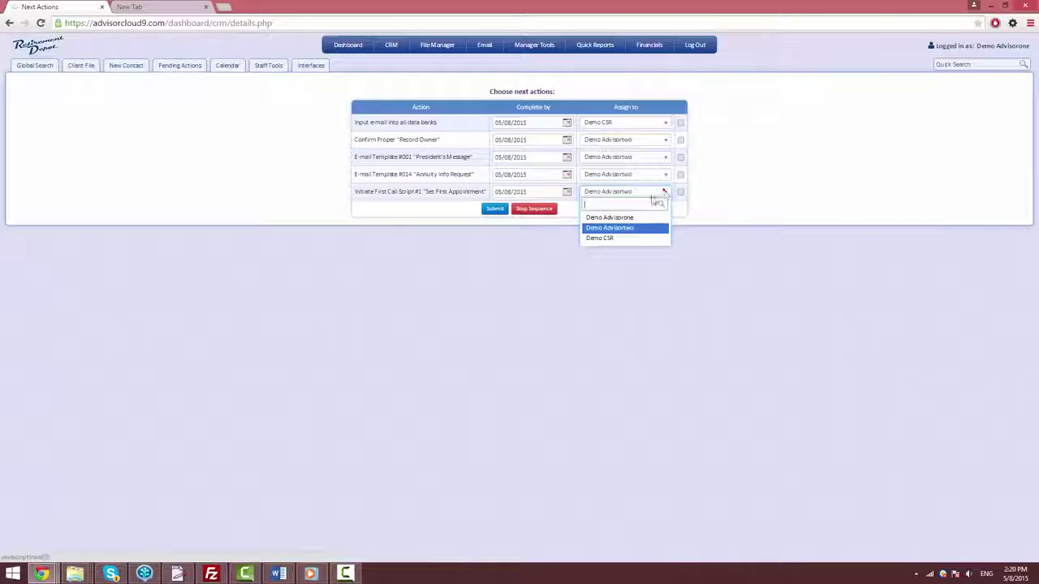
{"action": "left_click", "coordinate": [637, 217]}
{"action": "left_click", "coordinate": [638, 218]}
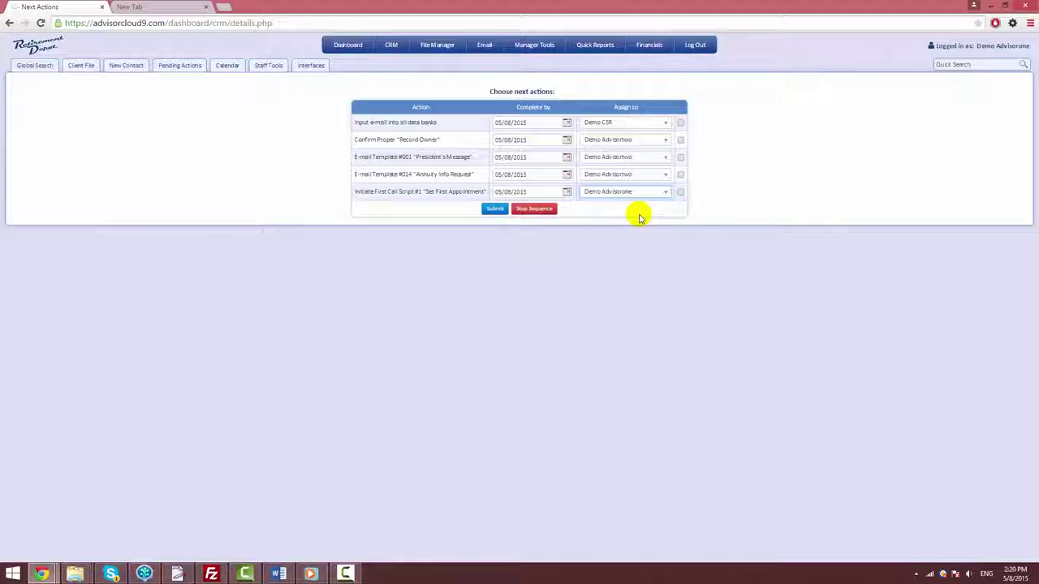
{"action": "left_click", "coordinate": [680, 192]}
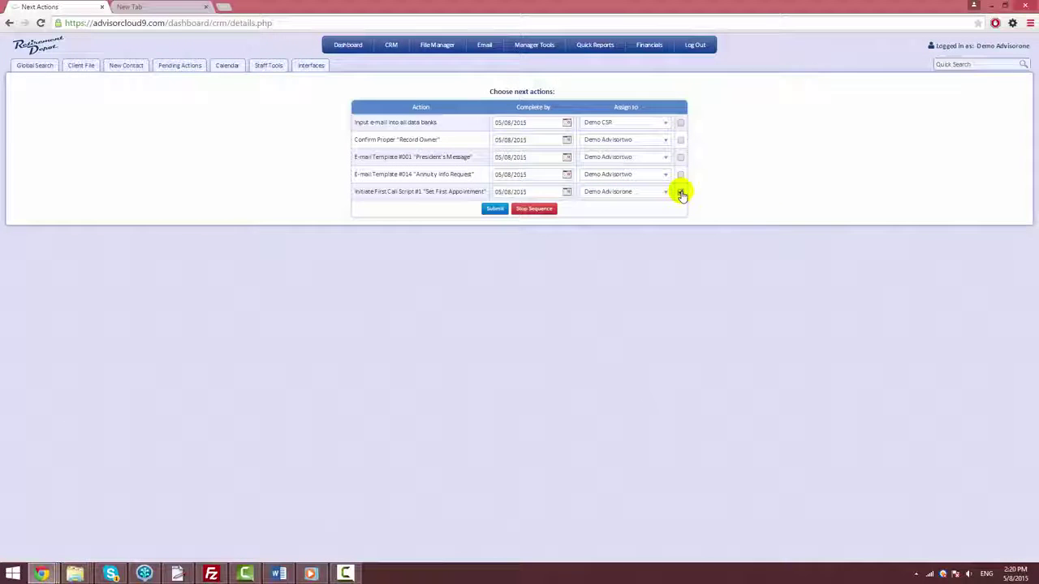
{"action": "left_click", "coordinate": [494, 210]}
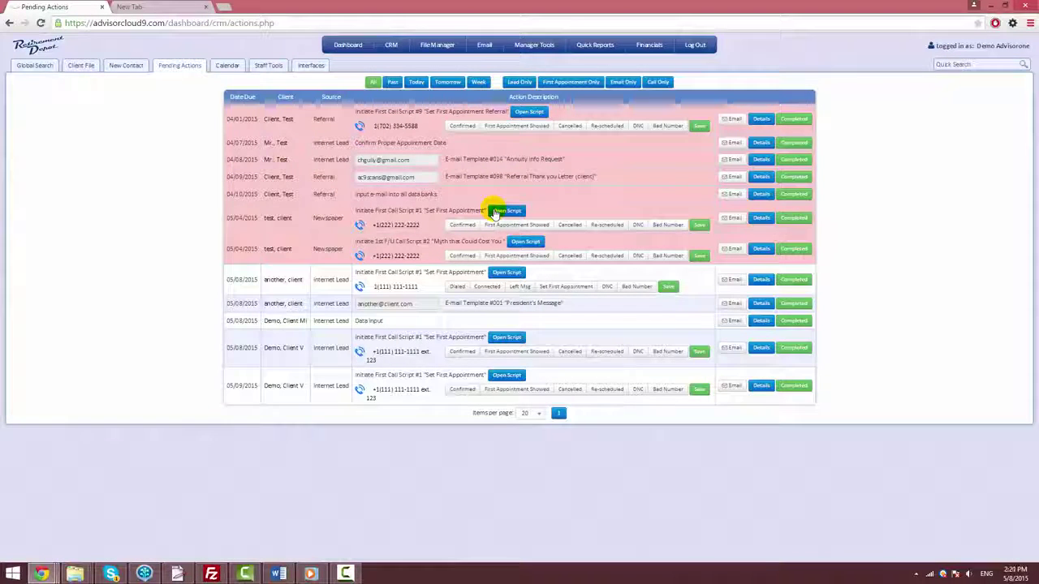
Step: Open the time-spent entry for completing the 05/04/2015 follow-up call action and cancel it
{"action": "left_click", "coordinate": [783, 254]}
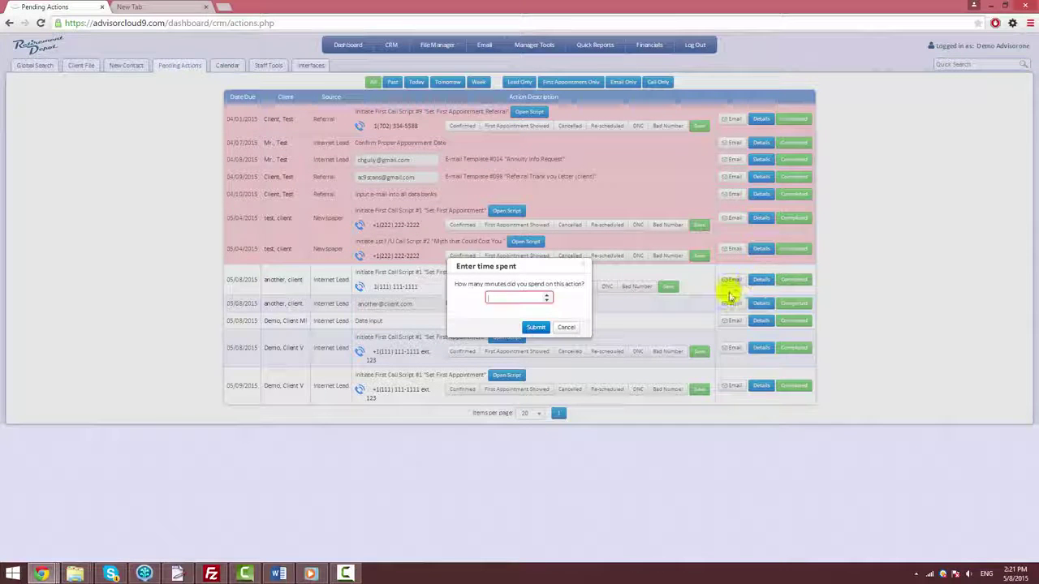
{"action": "left_click", "coordinate": [568, 328]}
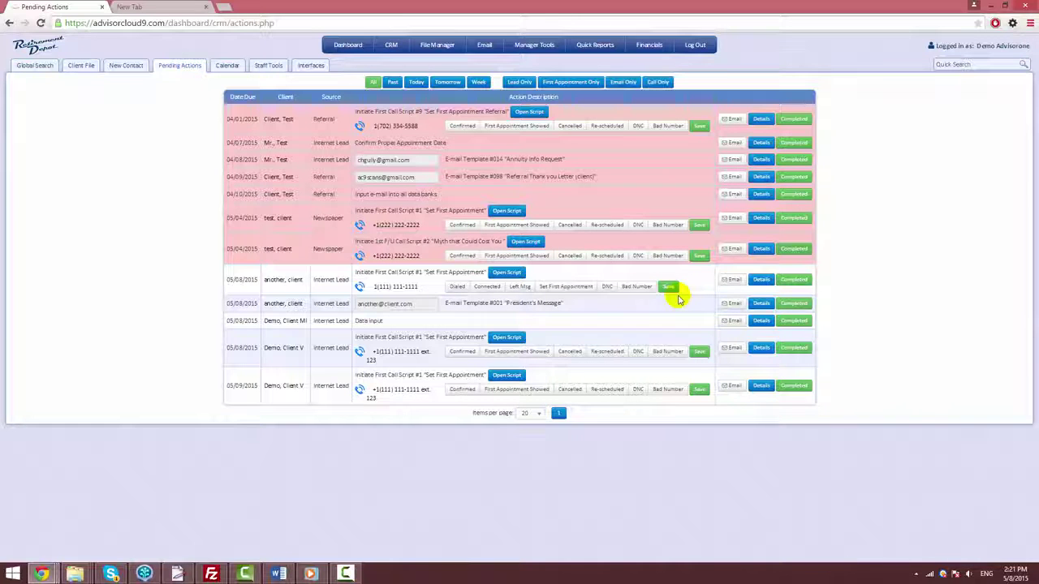
Step: View the text of First Call Script #1 "Set First Appointment" and close it
{"action": "left_click", "coordinate": [525, 242]}
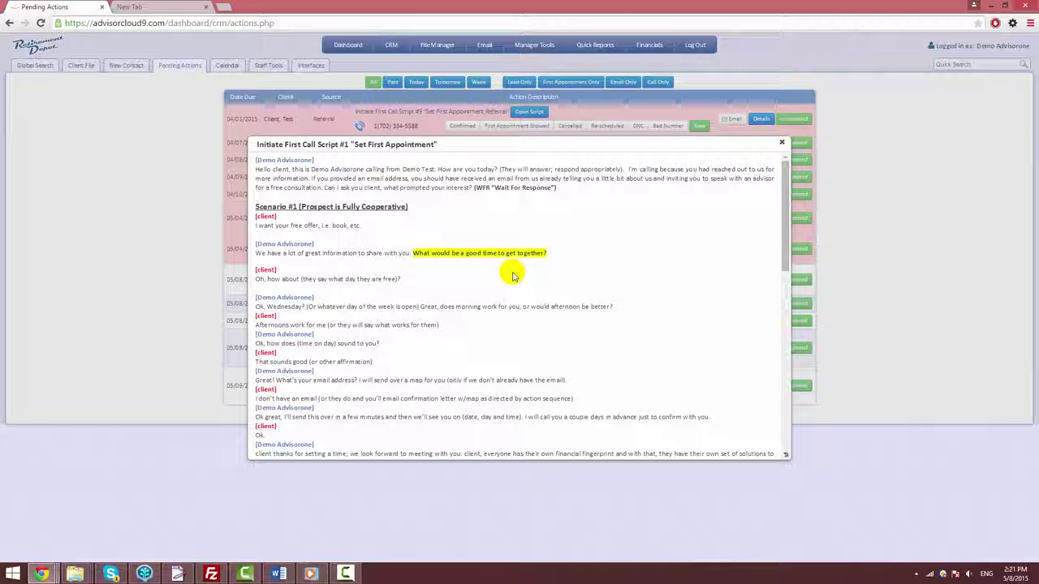
{"action": "left_click", "coordinate": [782, 142]}
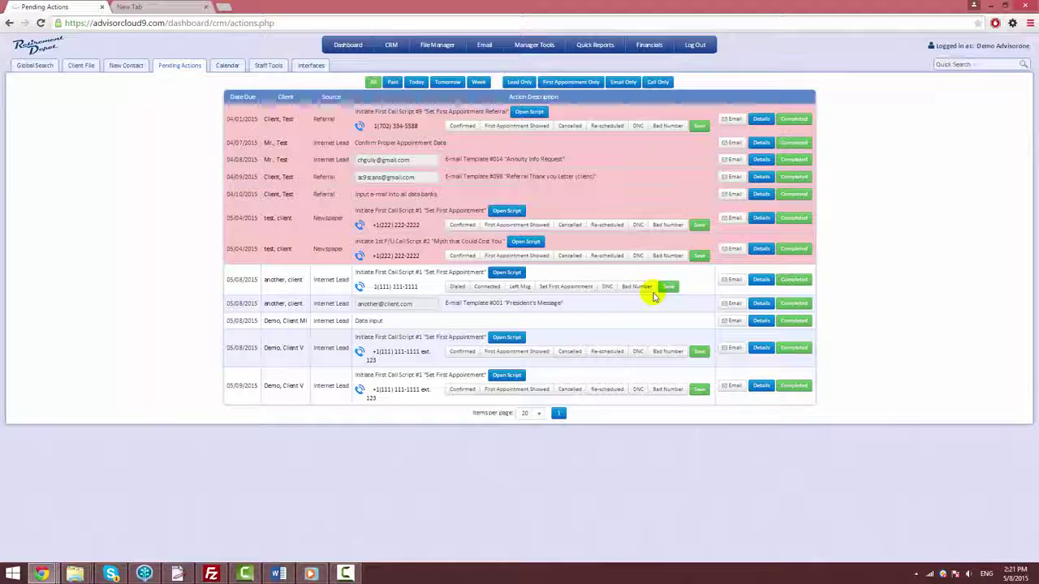
Step: Select Dialed as the call outcome of the 05/08/2015 "Set First Appointment" action
{"action": "left_click", "coordinate": [457, 287]}
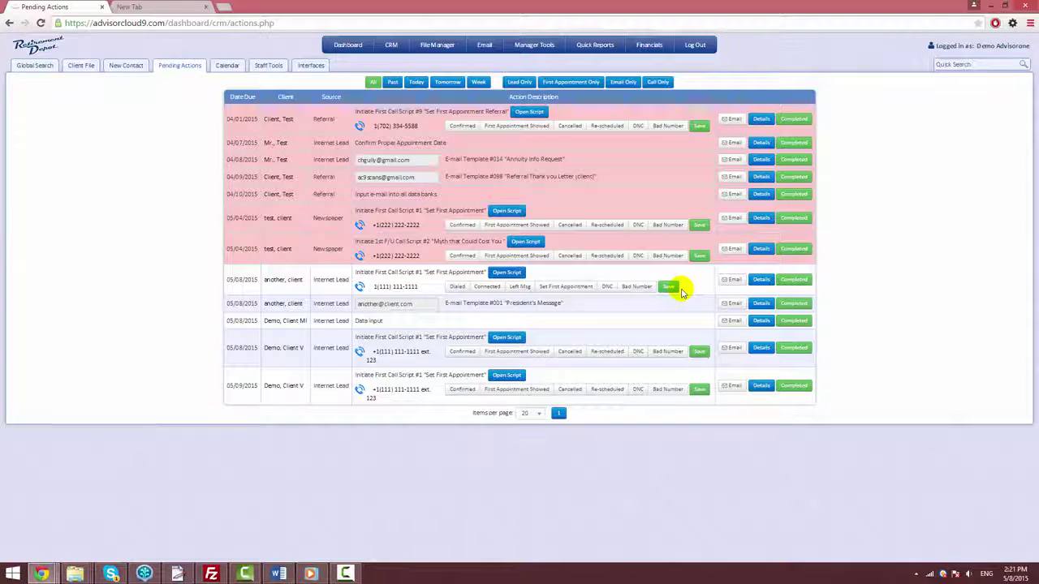
{"action": "left_click", "coordinate": [457, 287]}
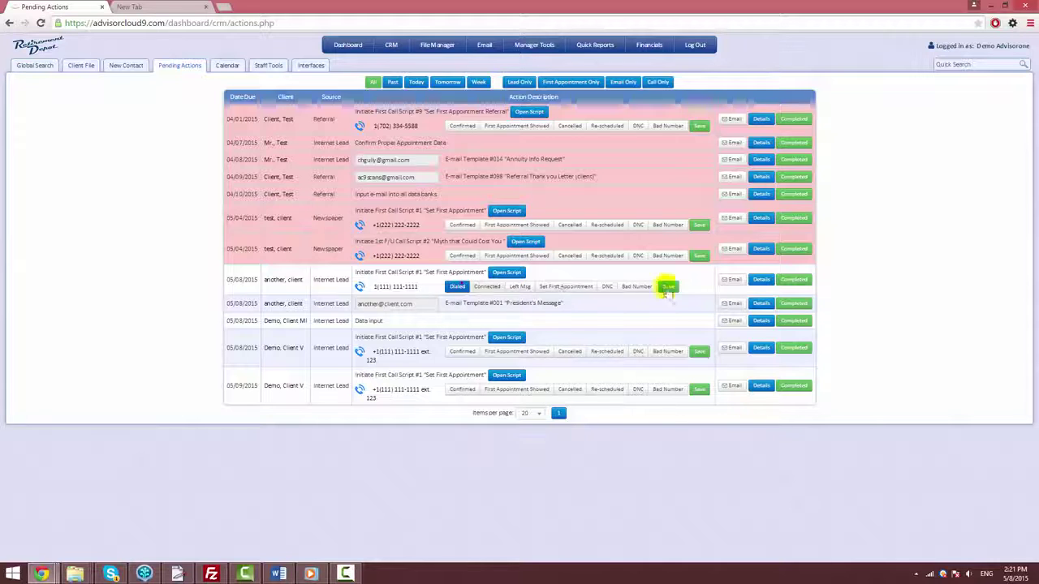
{"action": "left_click", "coordinate": [668, 287]}
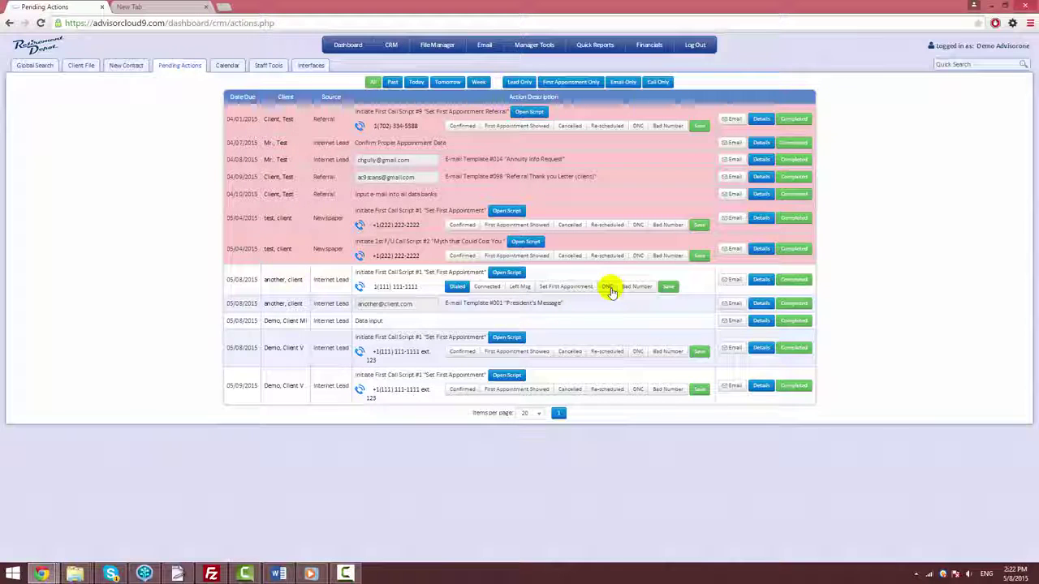
Step: Set the pending actions list to 10 items per page and switch it back to 20
{"action": "left_click", "coordinate": [538, 414]}
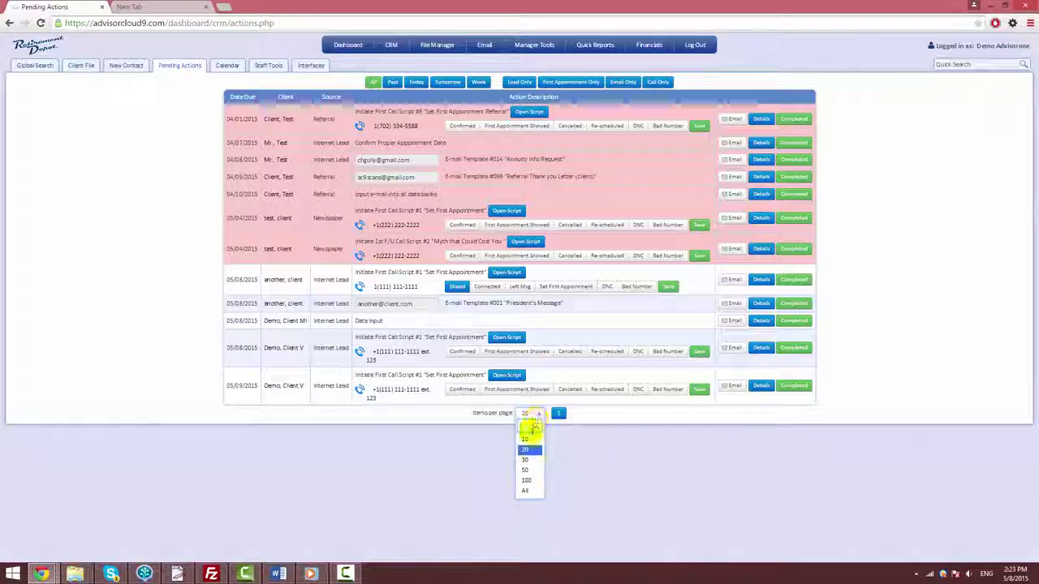
{"action": "left_click", "coordinate": [528, 439]}
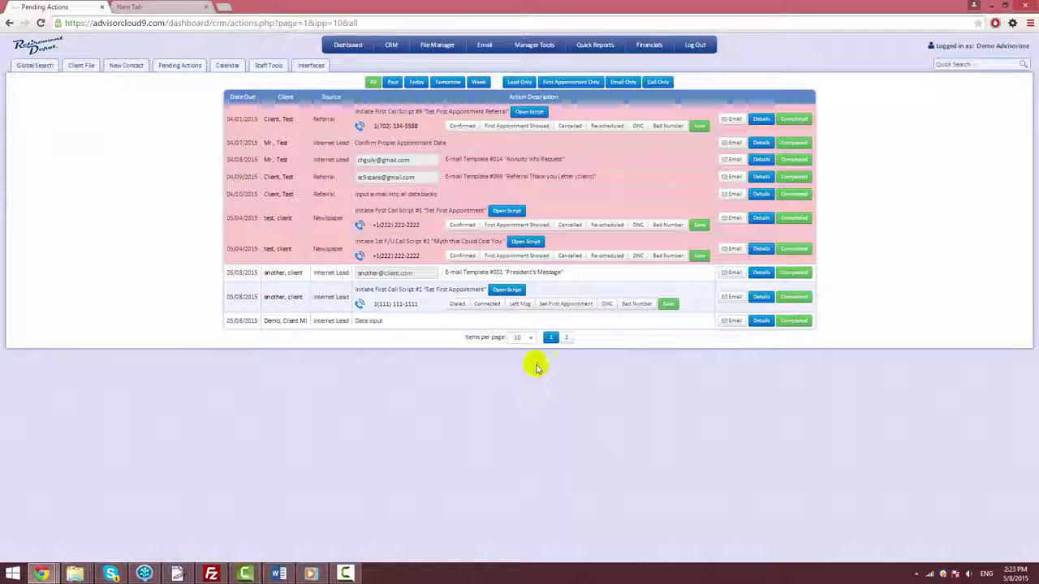
{"action": "left_click", "coordinate": [529, 342]}
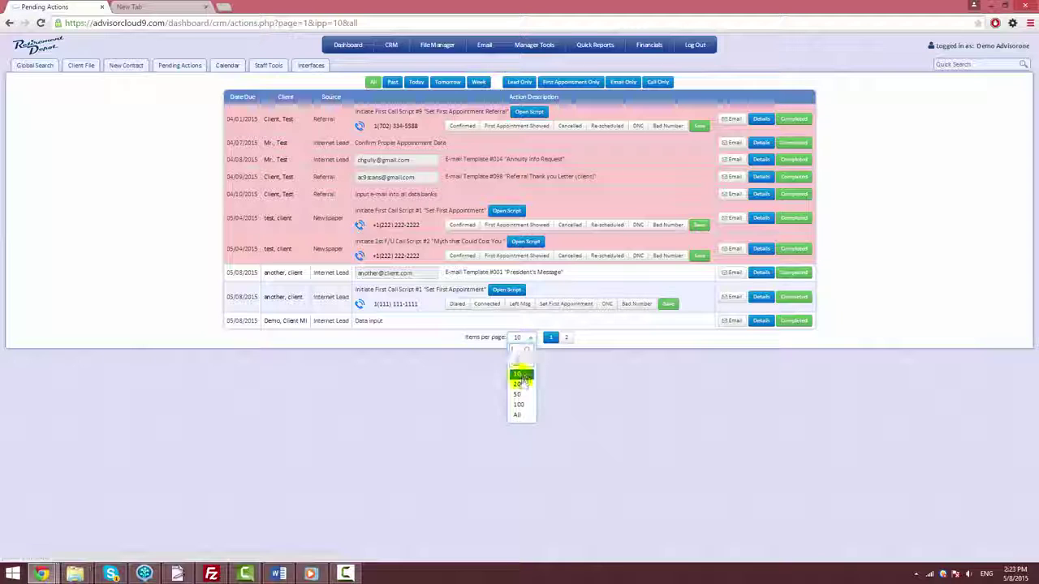
{"action": "left_click", "coordinate": [522, 375]}
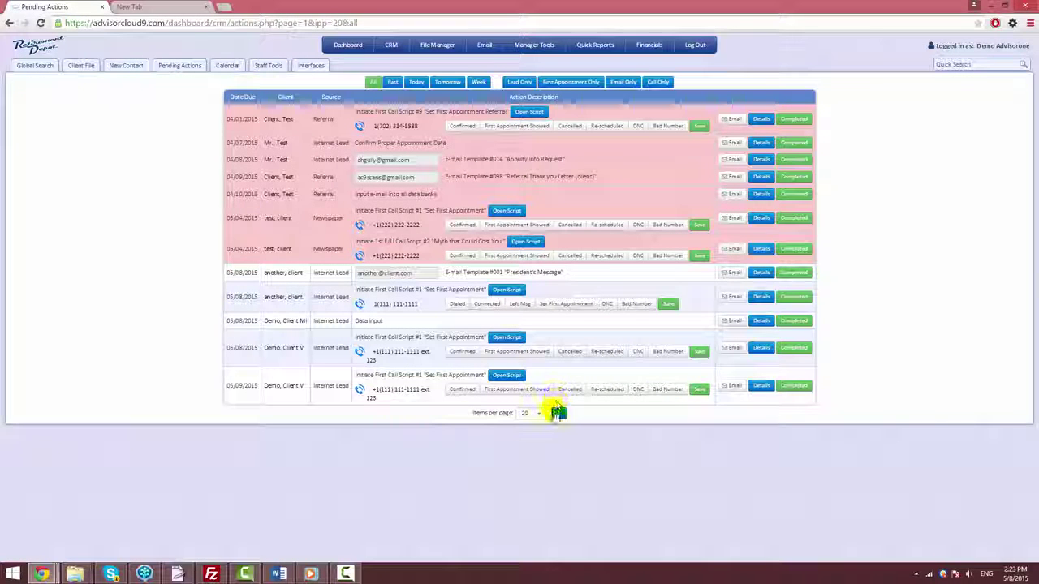